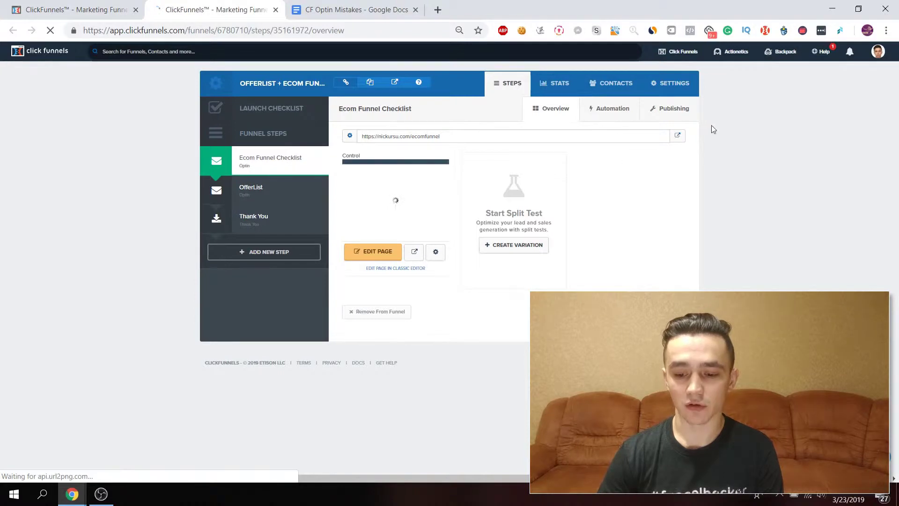
Step: Open the Ecom Funnel Checklist optin page (nickursu.com/ecomfunnel) live in a new tab
click(679, 136)
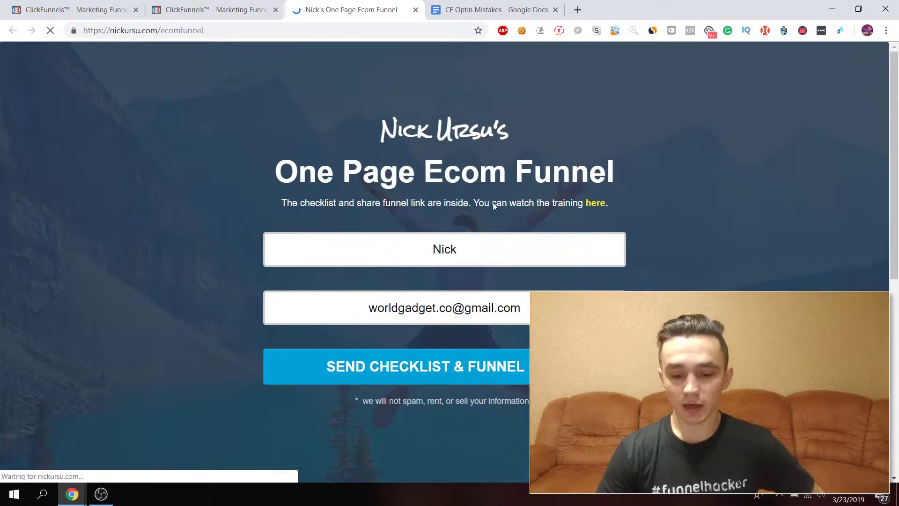
Step: Delete the prefilled e-mail address from the live optin form's email field
triple_click(367, 312)
key(BackSpace)
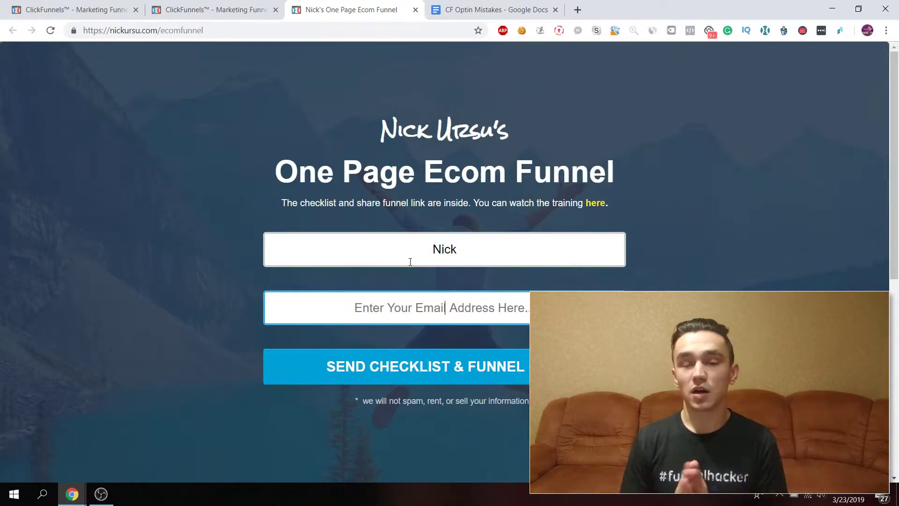
Step: Open the optin page in the editor and show the Send Checklist & Funnel Now button's action options
click(206, 9)
click(351, 10)
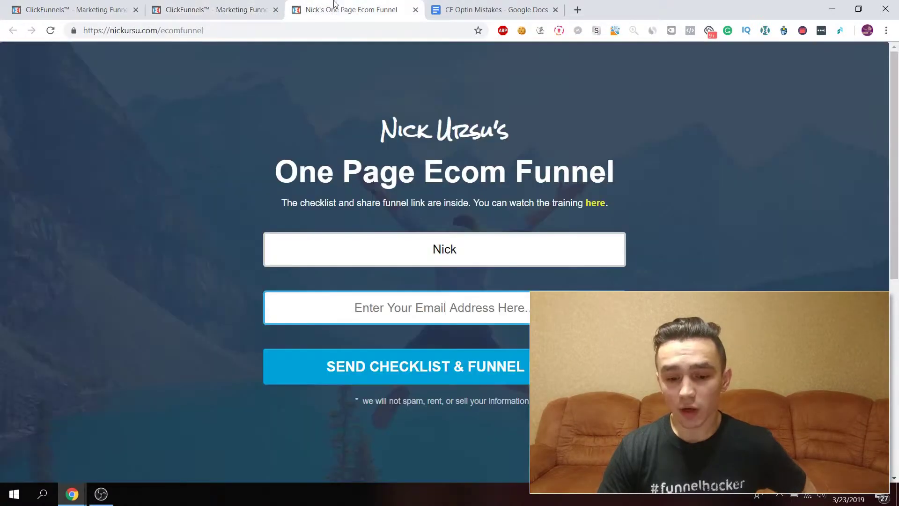
click(238, 6)
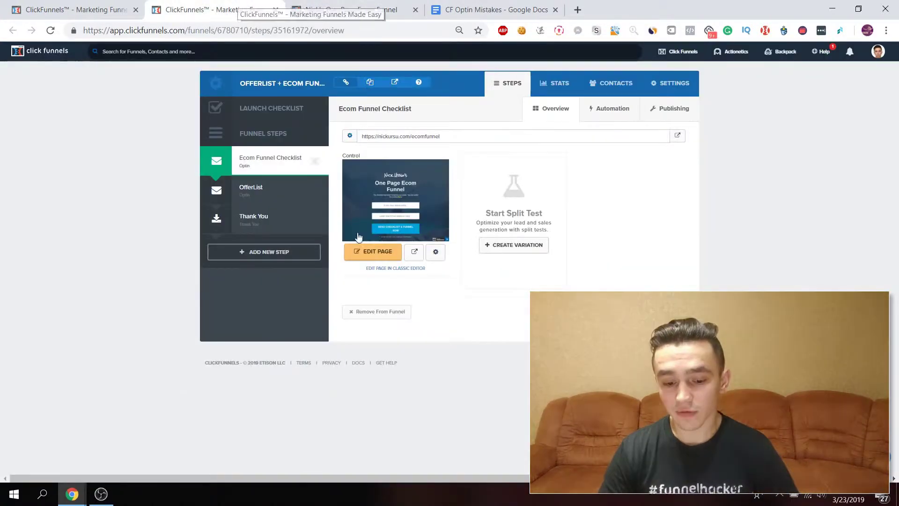
click(385, 257)
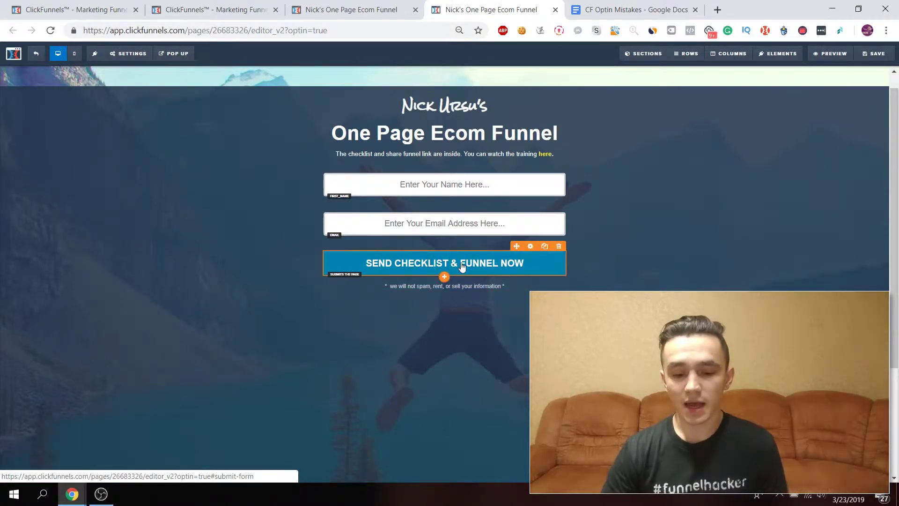
click(462, 265)
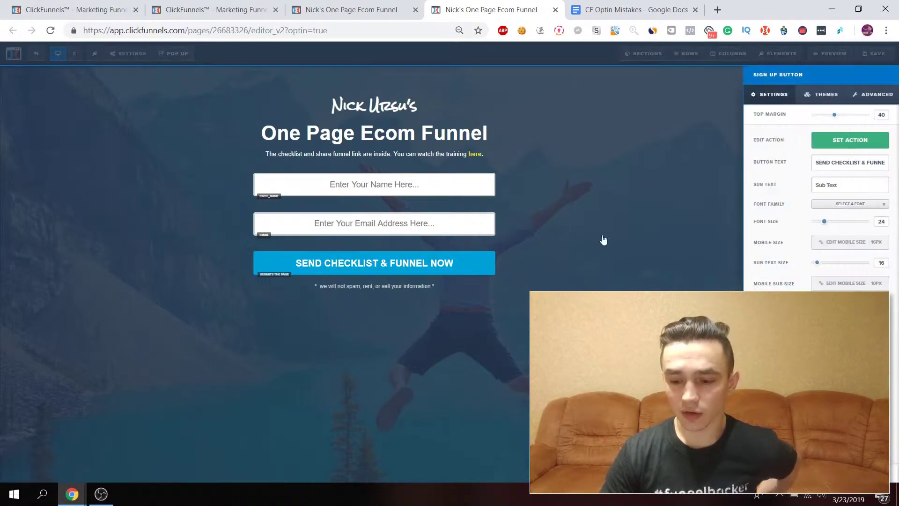
click(843, 143)
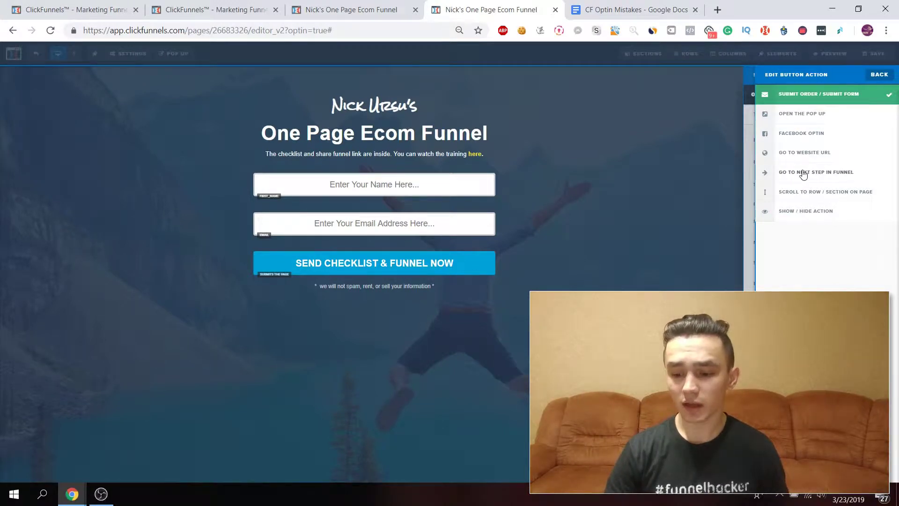
Step: Try Go To Next Step In Funnel, then set the button back to Submit Order / Submit Form and close the panel
click(804, 175)
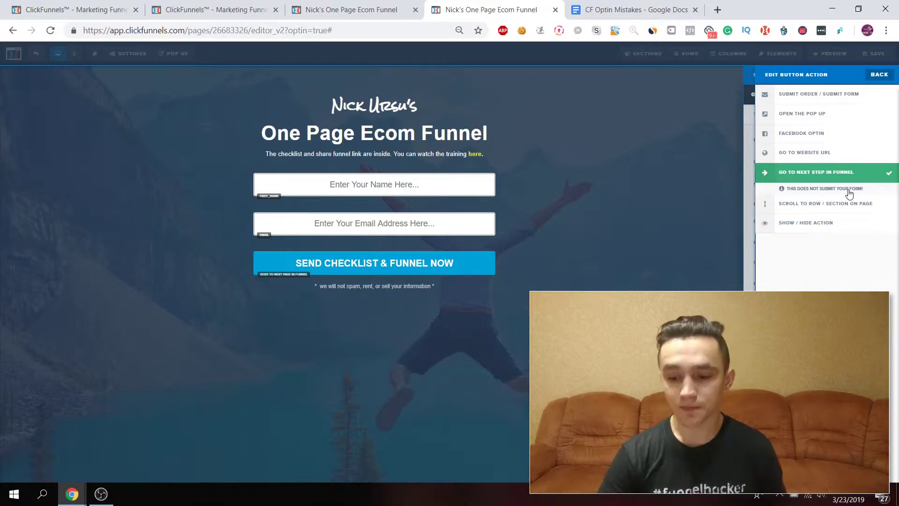
click(805, 99)
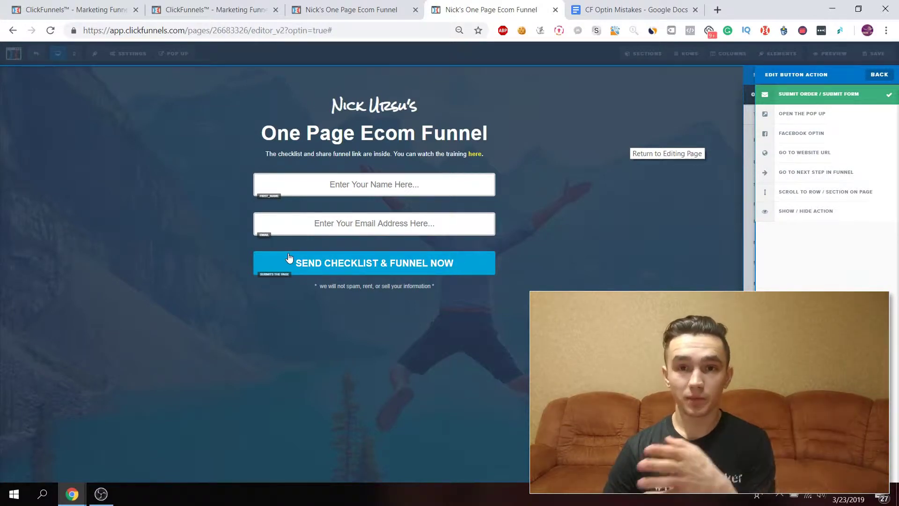
click(217, 258)
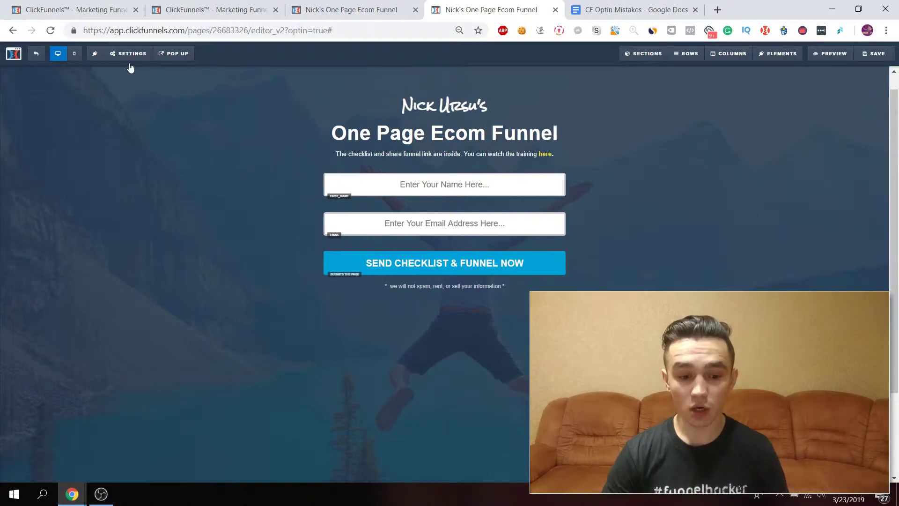
mouse_move(131, 65)
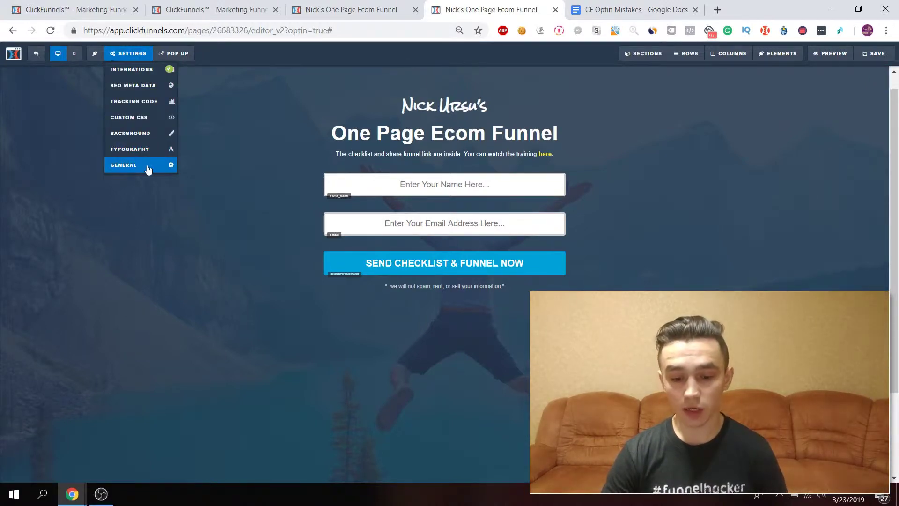
click(148, 169)
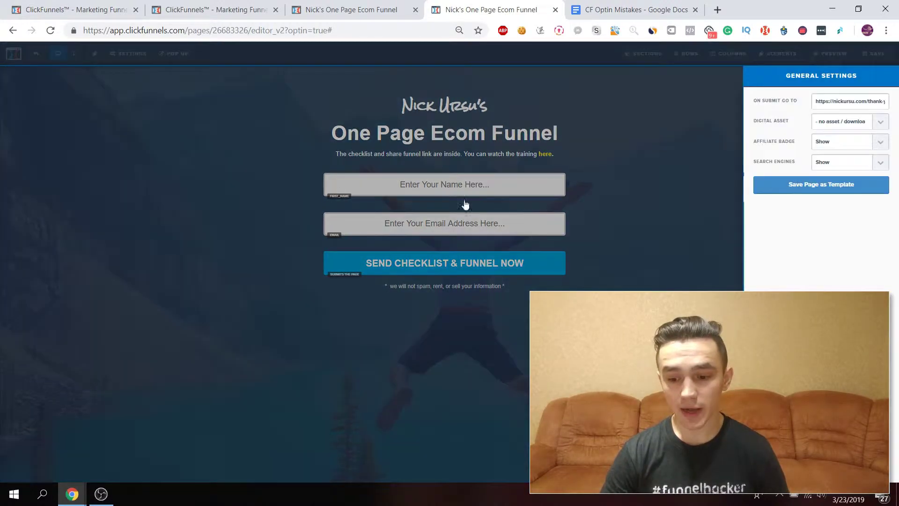
click(829, 105)
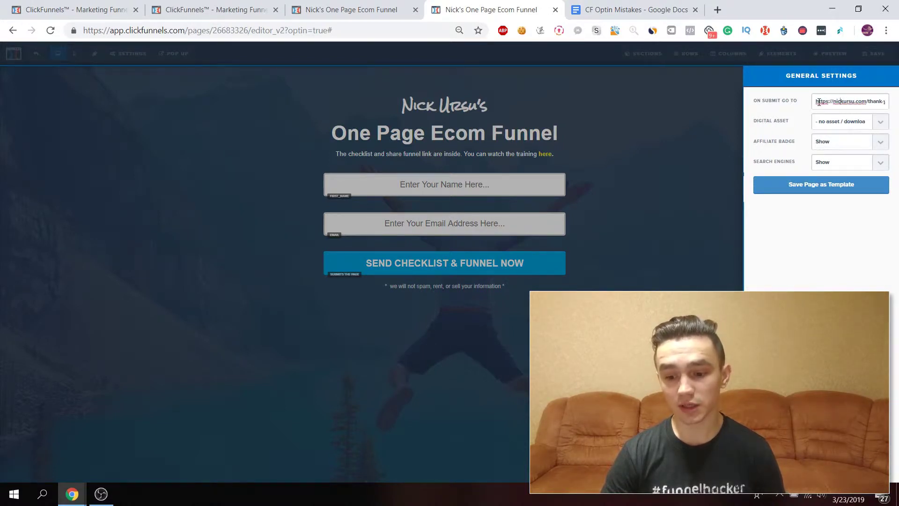
drag(819, 102, 898, 103)
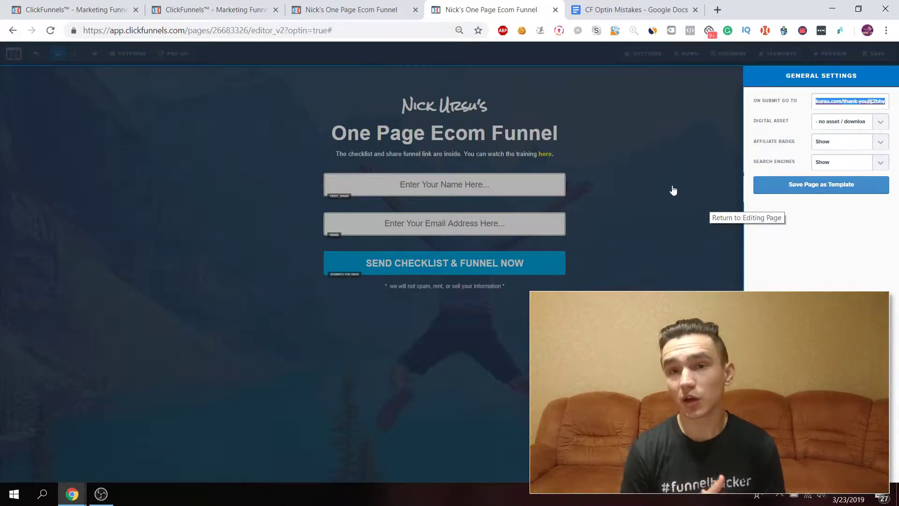
click(568, 221)
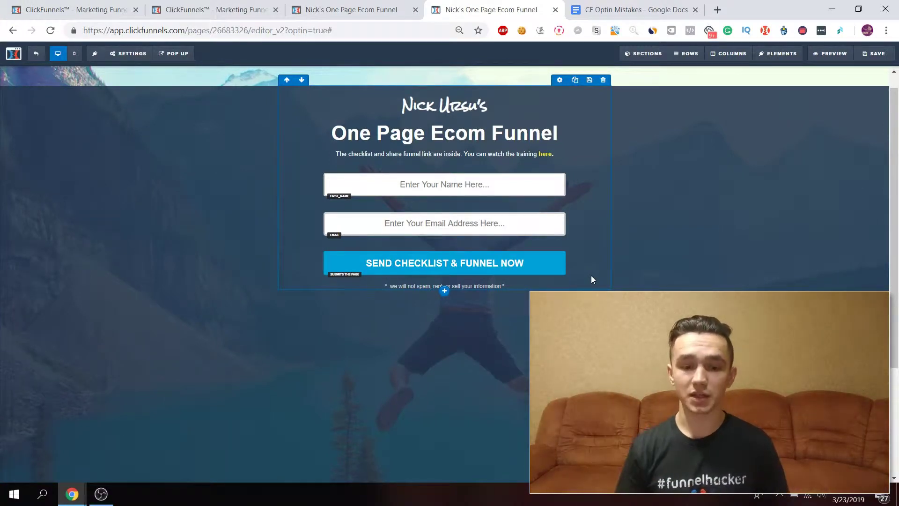
Step: Switch to the CF Optin Mistakes document and select its hidden second checklist item
click(636, 10)
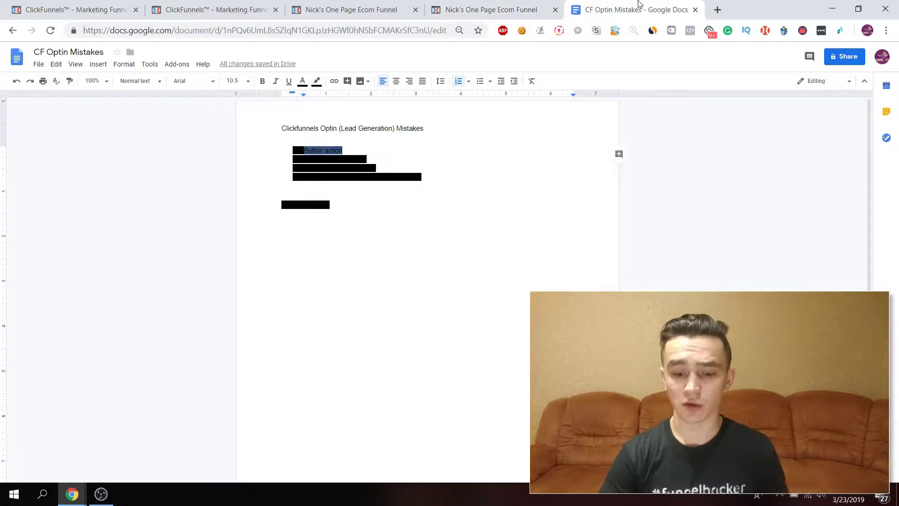
click(398, 157)
drag(398, 157, 275, 159)
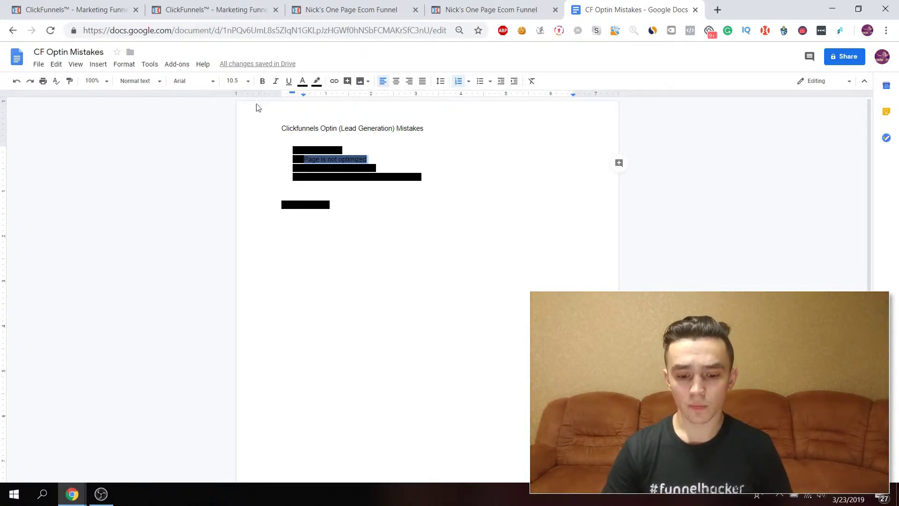
Step: Remove the black highlight from 'Button action' and 'Page is not optimized', then return to the editor
drag(291, 150, 377, 155)
click(317, 81)
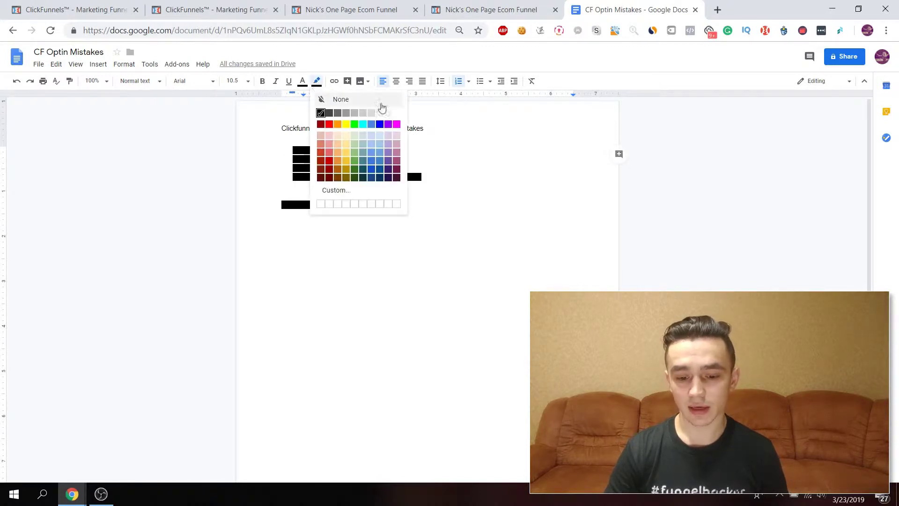
click(400, 116)
click(411, 164)
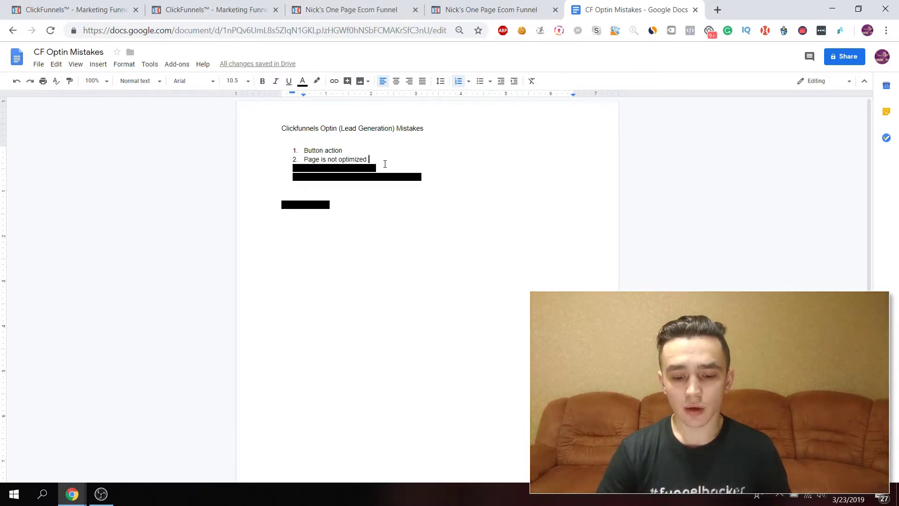
mouse_move(381, 160)
mouse_down()
mouse_move(356, 167)
mouse_move(397, 164)
mouse_up()
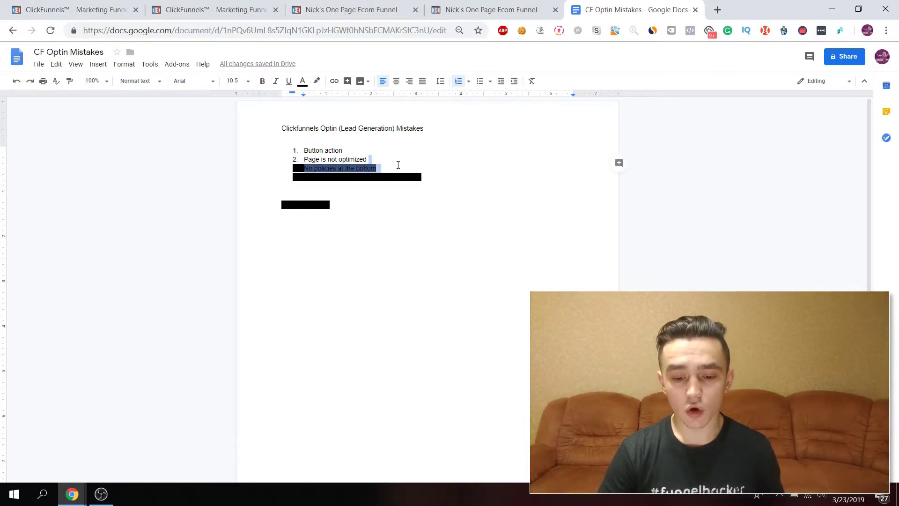
click(487, 9)
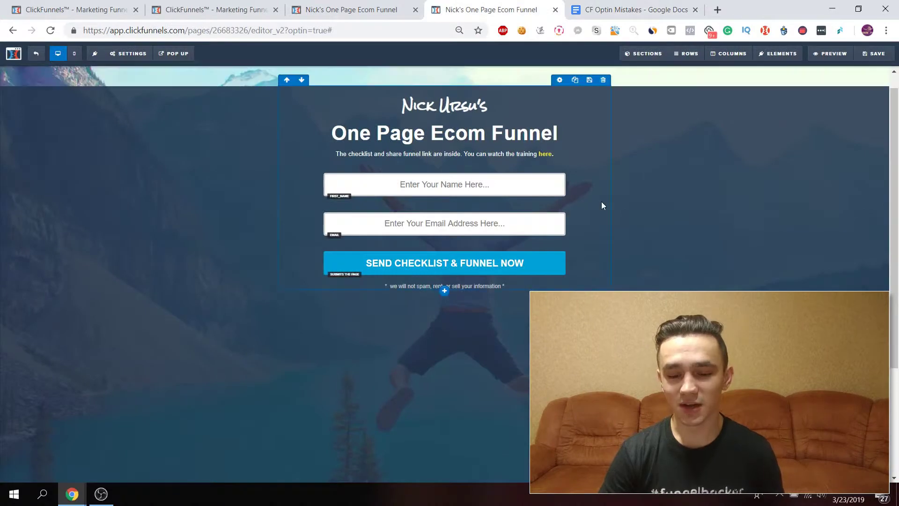
Step: Glance down the optin page in the editor, then start a new browser tab
scroll(602, 205, down, 2)
scroll(602, 205, up, 5)
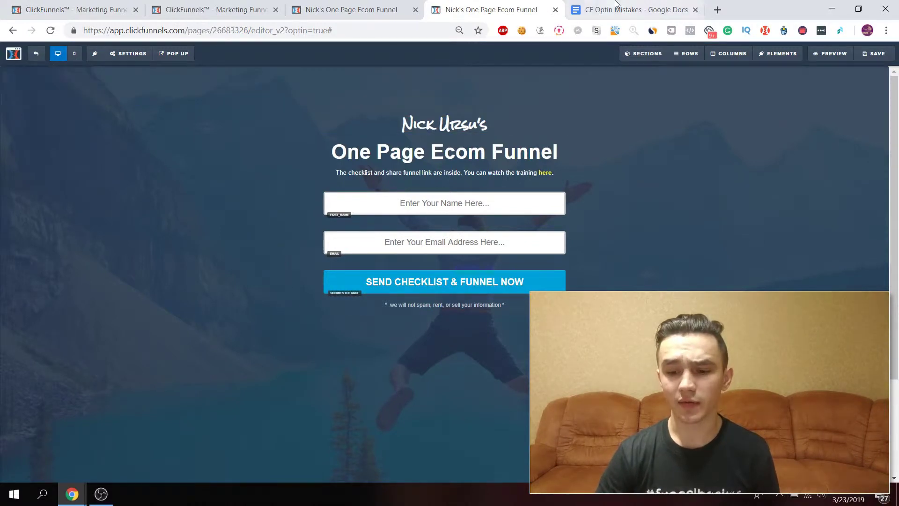
click(718, 9)
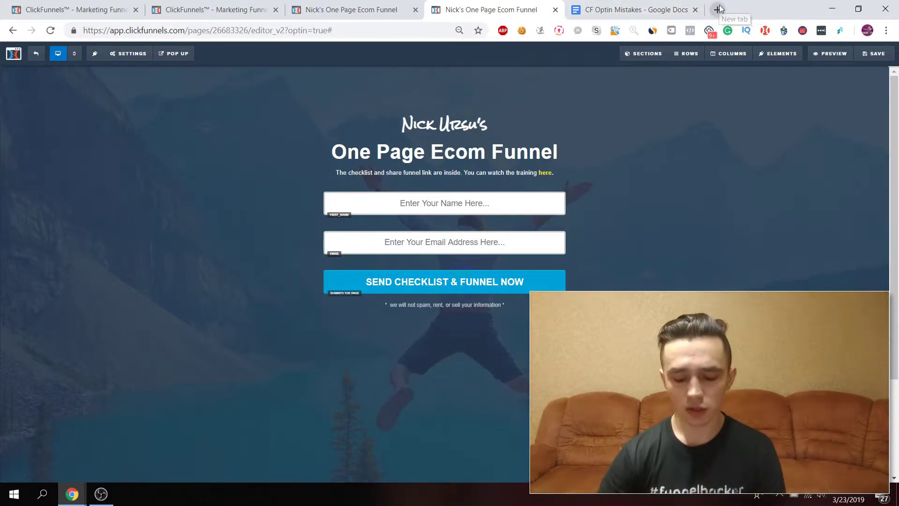
Step: Load the site's Terms of Service page and scroll down to its Disclaimer and Credit & Contact sections
text(nic)
key(Right)
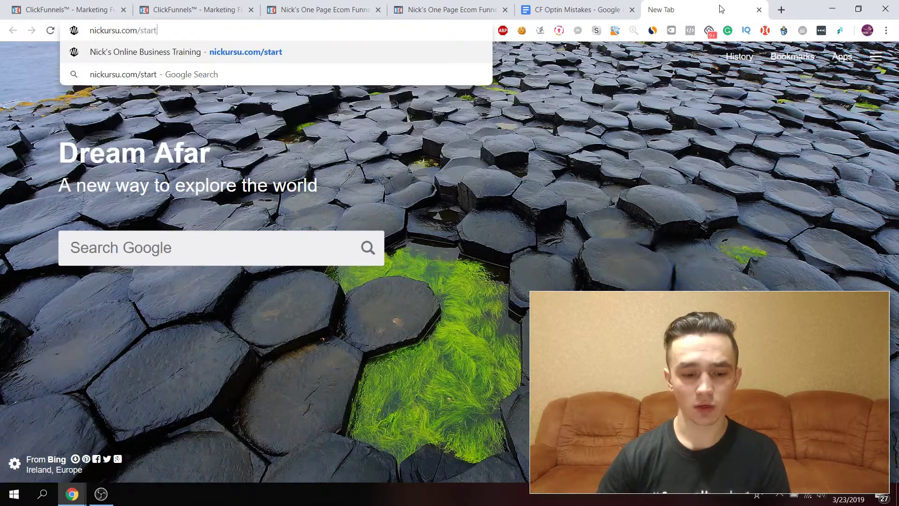
key(BackSpace)
key(BackSpace)
key(BackSpace)
key(BackSpace)
key(BackSpace)
text(tem)
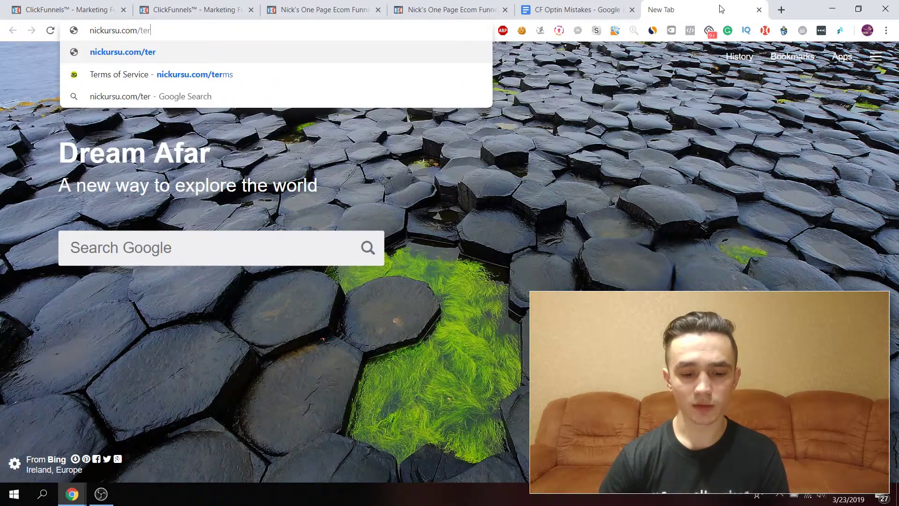
text(p)
key(Return)
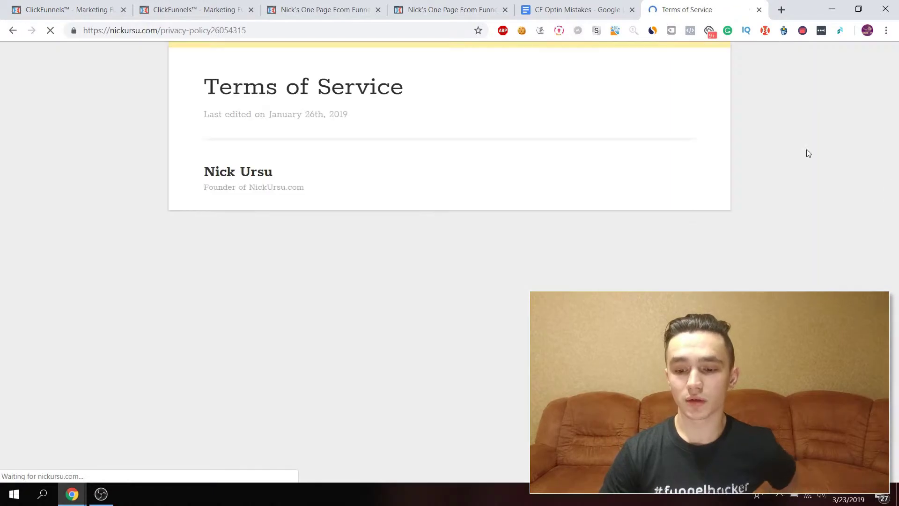
scroll(896, 293, down, 5)
scroll(897, 293, down, 20)
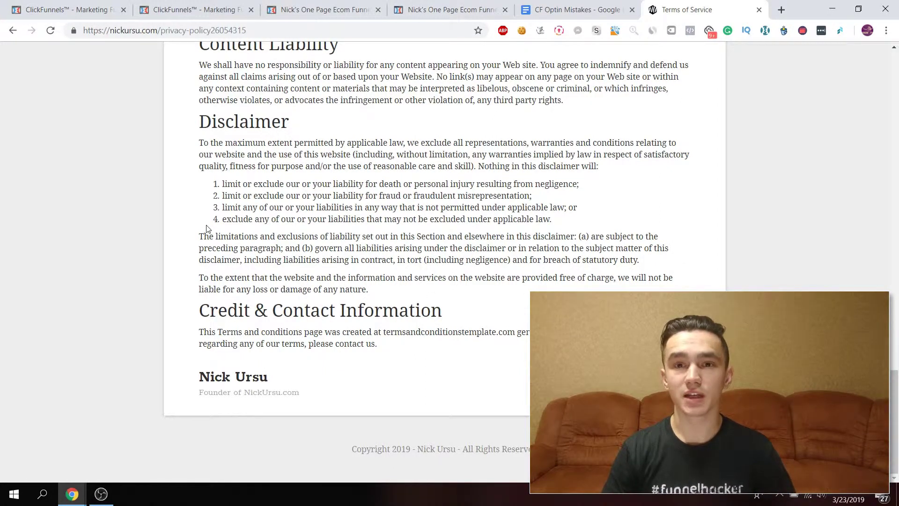
Step: Reveal 'No policies at the bottom' and 'No front end offer on the thank you page' with white highlighting
click(435, 9)
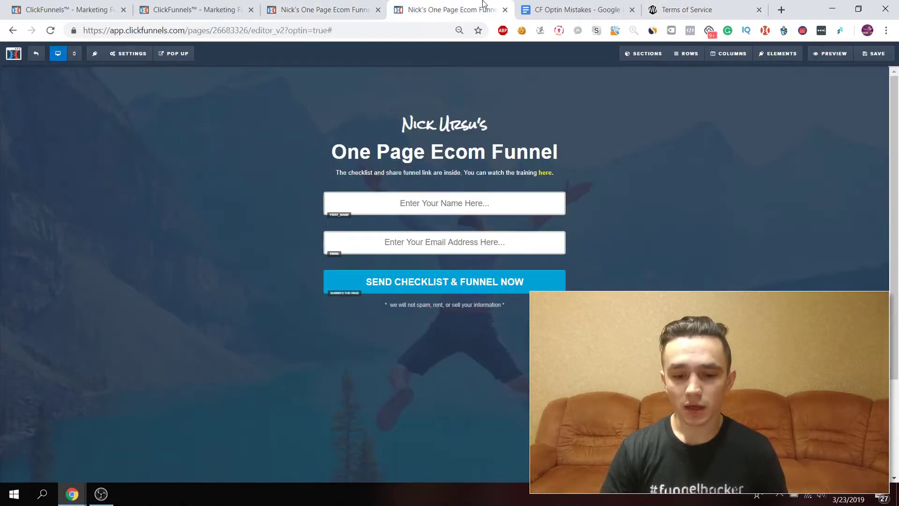
click(601, 8)
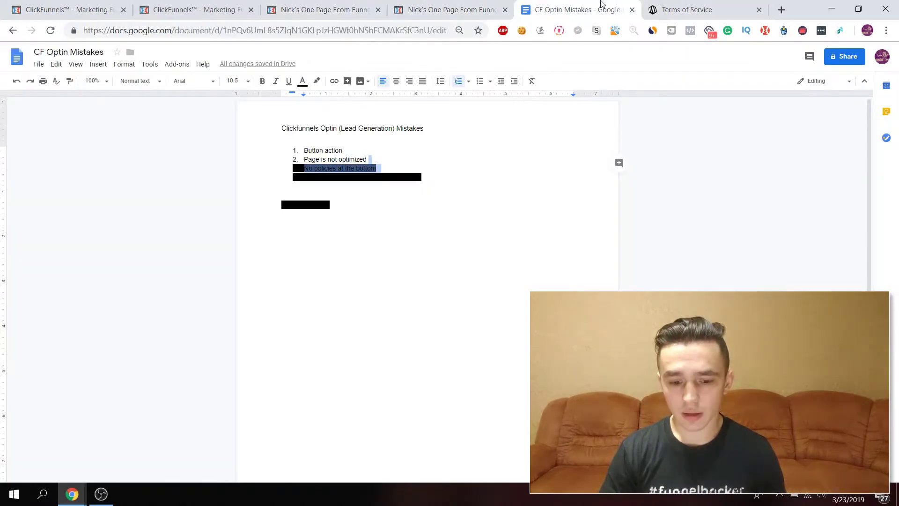
drag(435, 179, 292, 172)
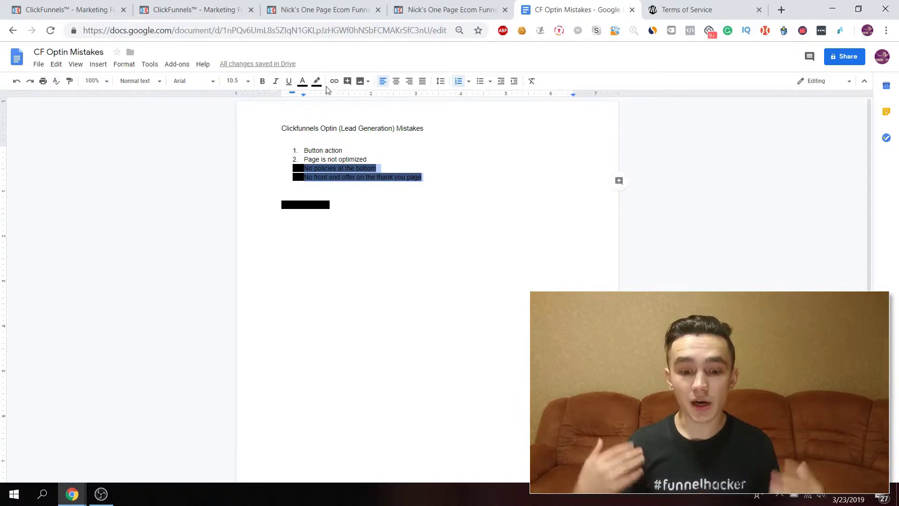
click(318, 82)
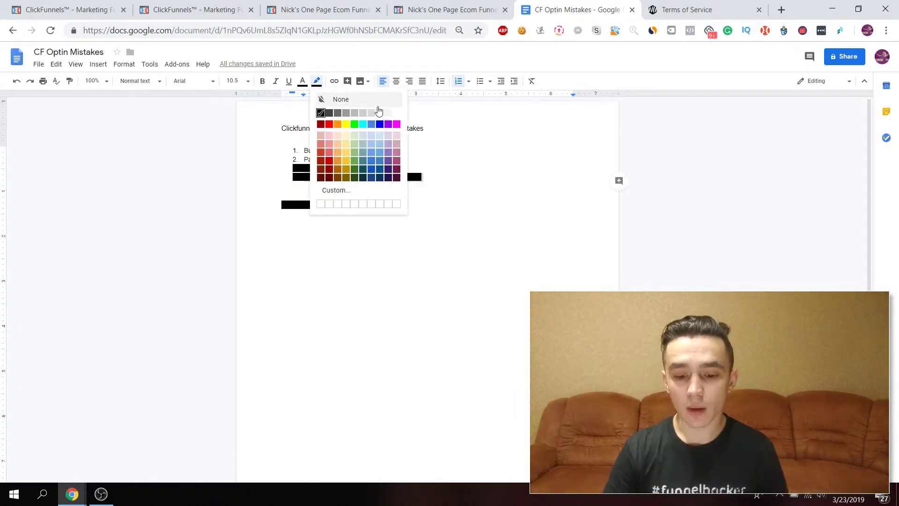
click(396, 113)
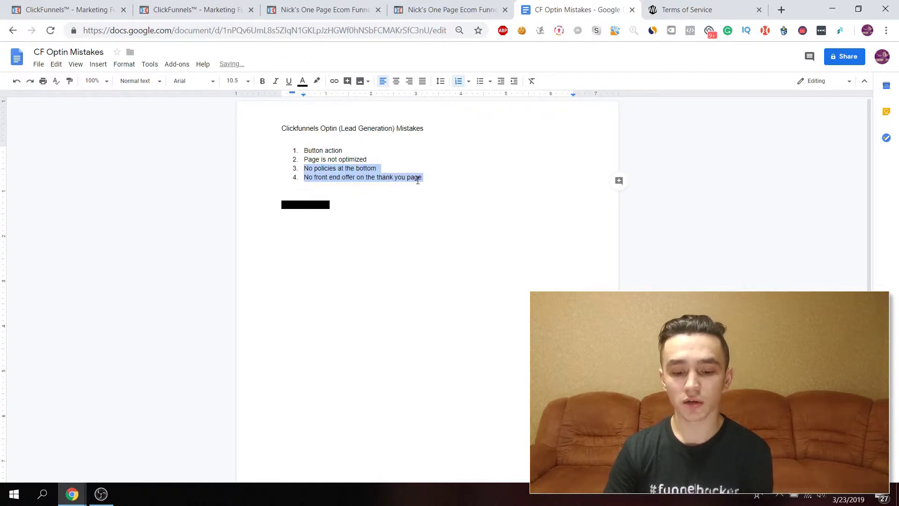
key(Right)
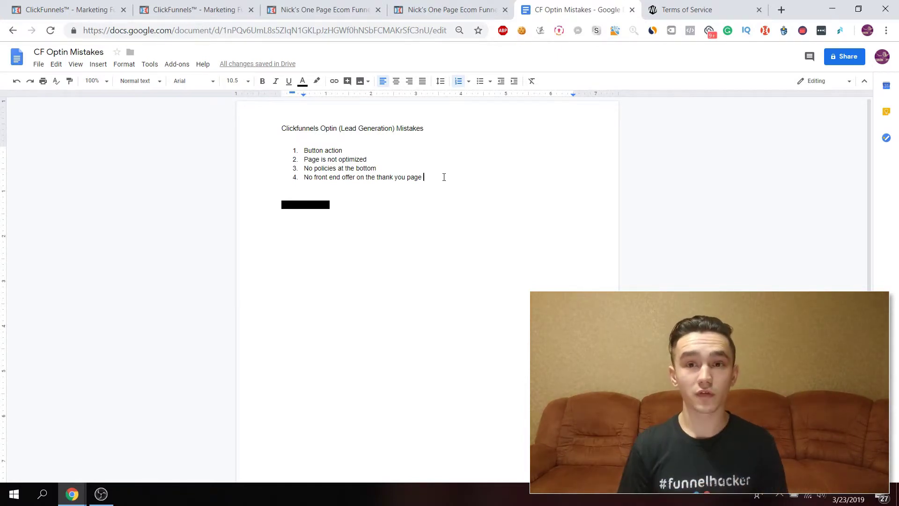
Step: Return to the ClickFunnels funnel steps overview for the Ecom Funnel Checklist
click(356, 7)
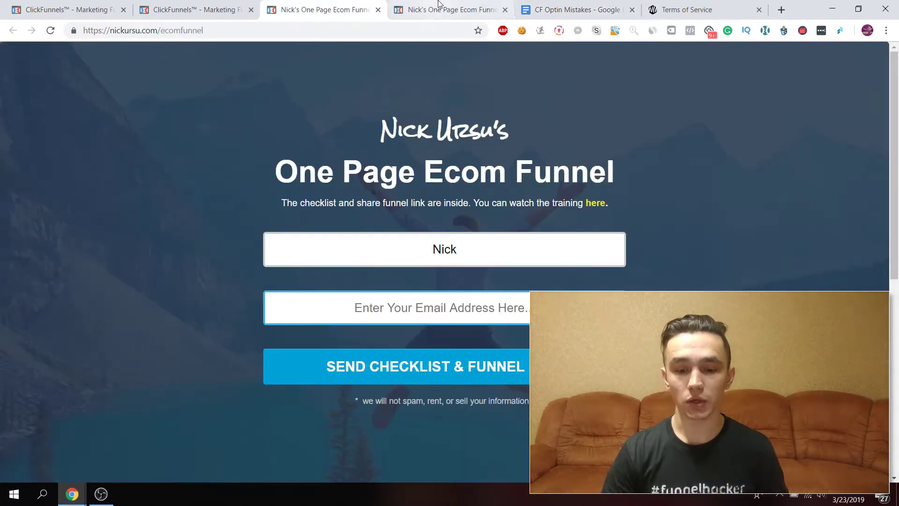
click(419, 7)
click(366, 5)
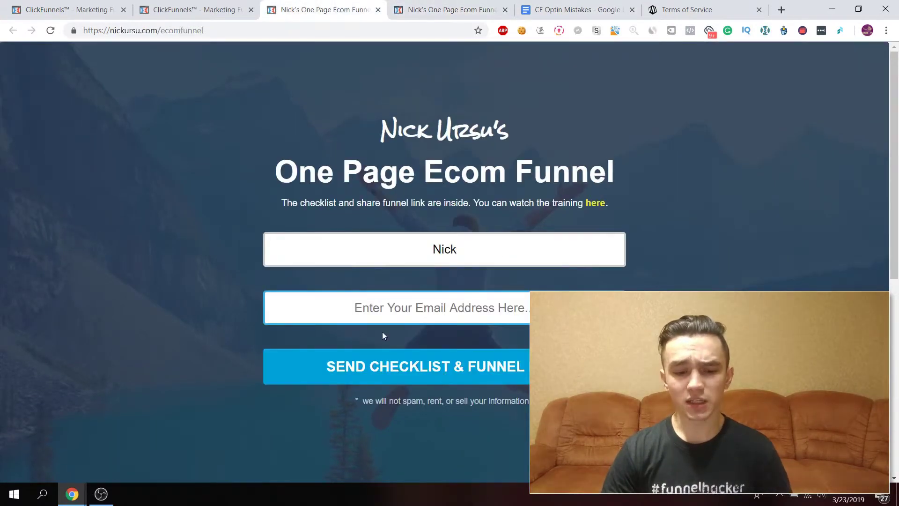
click(208, 7)
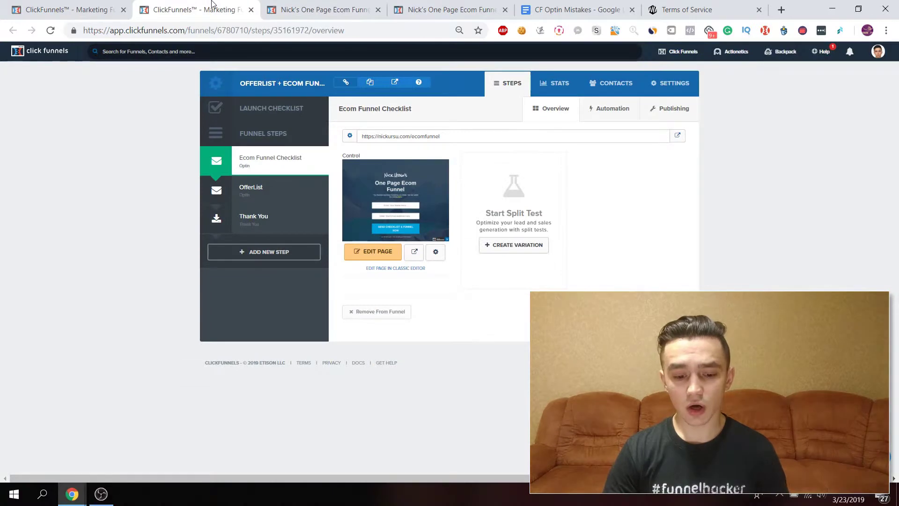
Step: Open the Thank You step and launch its live page, nickursu.com/thank-youjtj2bby, in a new tab
click(286, 219)
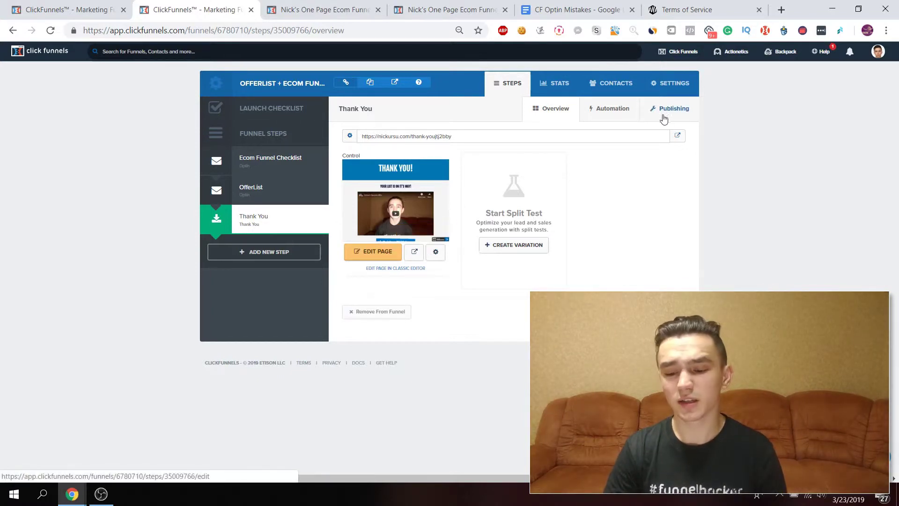
click(678, 138)
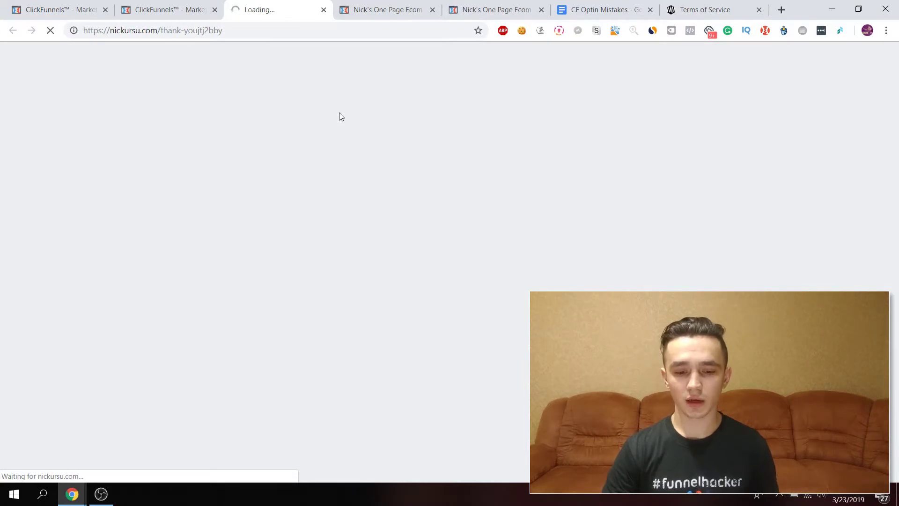
Step: Scroll through the live thank-you page's Get Your FREE Copy book offer, then switch back to the CF Optin Mistakes doc
click(303, 30)
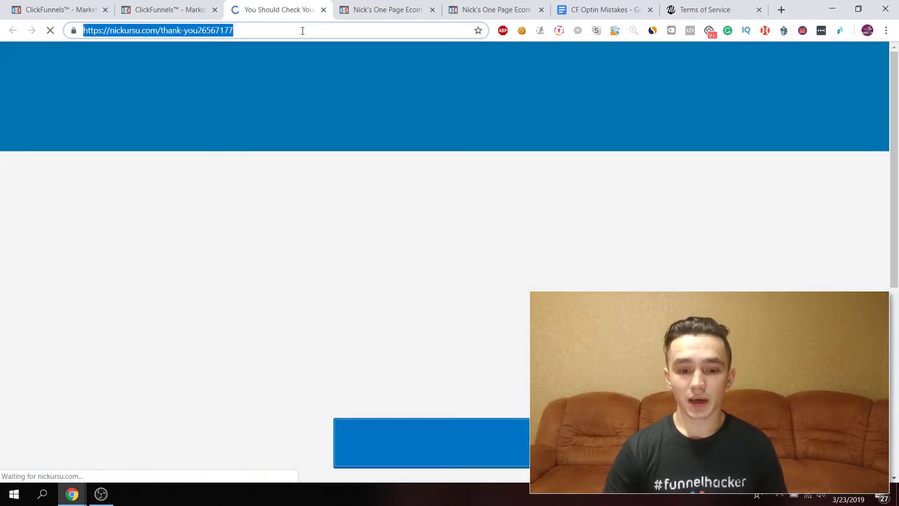
scroll(435, 201, down, 1)
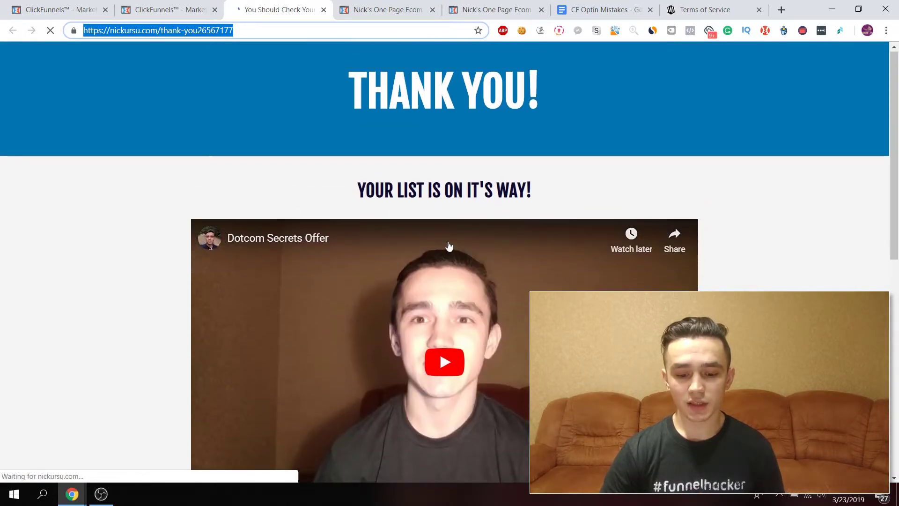
scroll(448, 246, down, 9)
scroll(449, 246, up, 10)
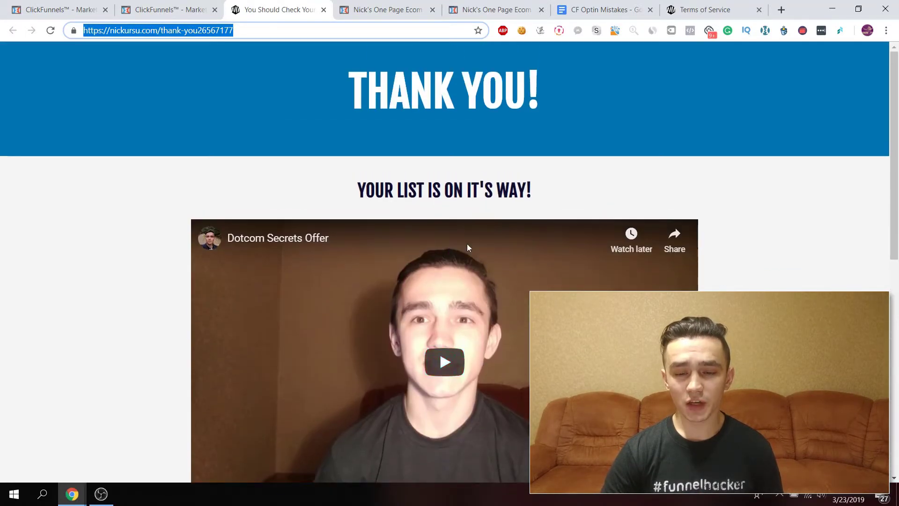
scroll(468, 244, down, 6)
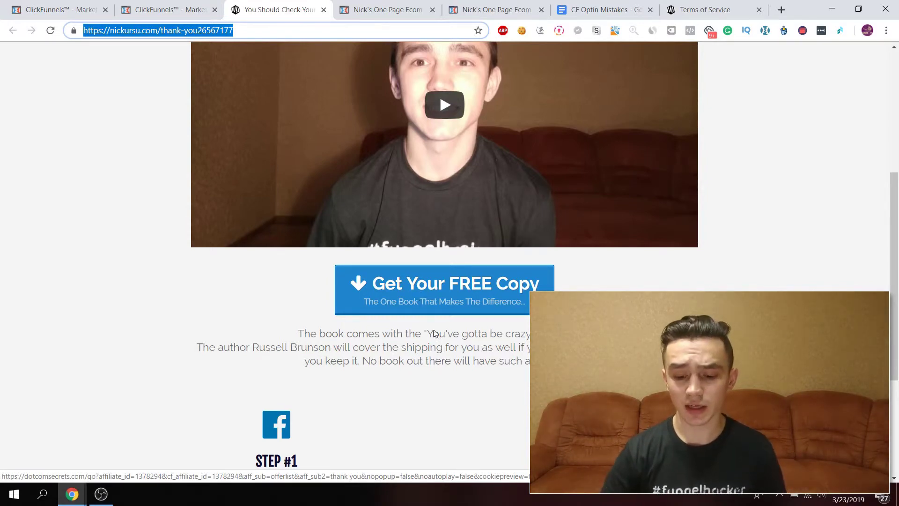
scroll(422, 296, down, 3)
scroll(449, 350, up, 1)
scroll(450, 350, down, 2)
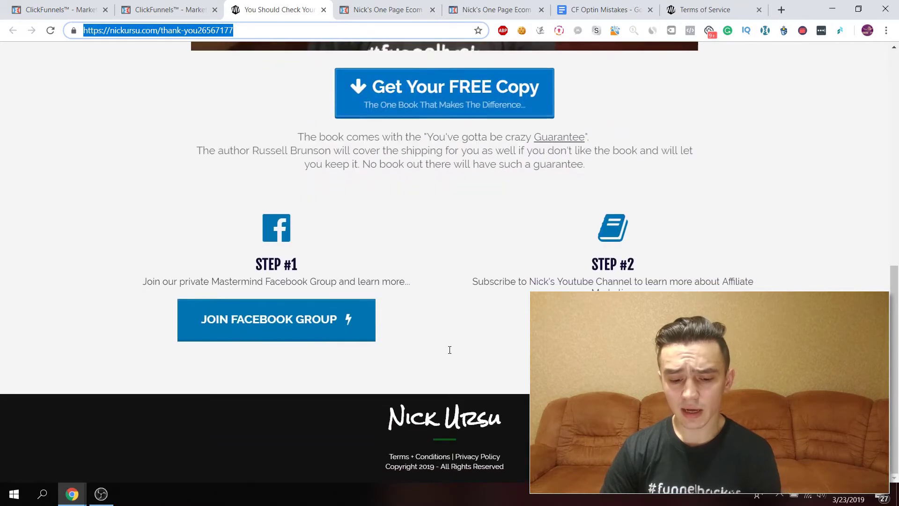
scroll(450, 347, up, 5)
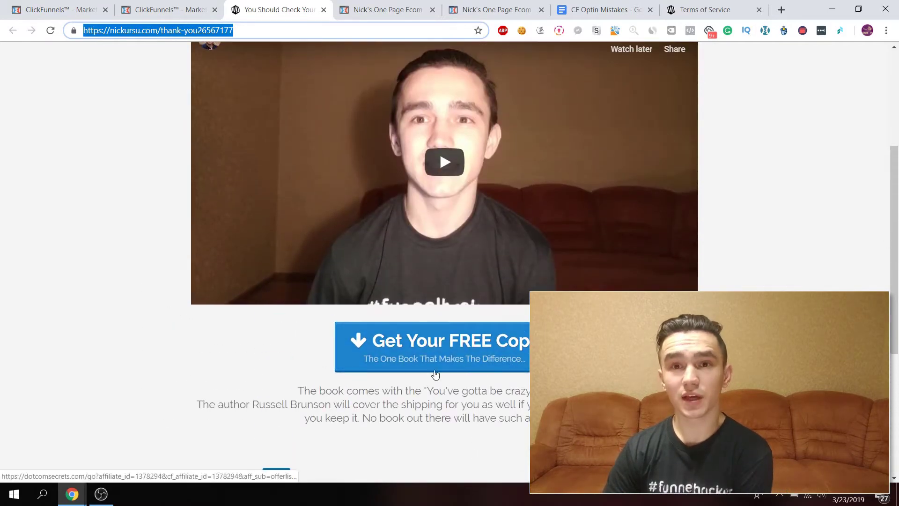
scroll(425, 339, down, 5)
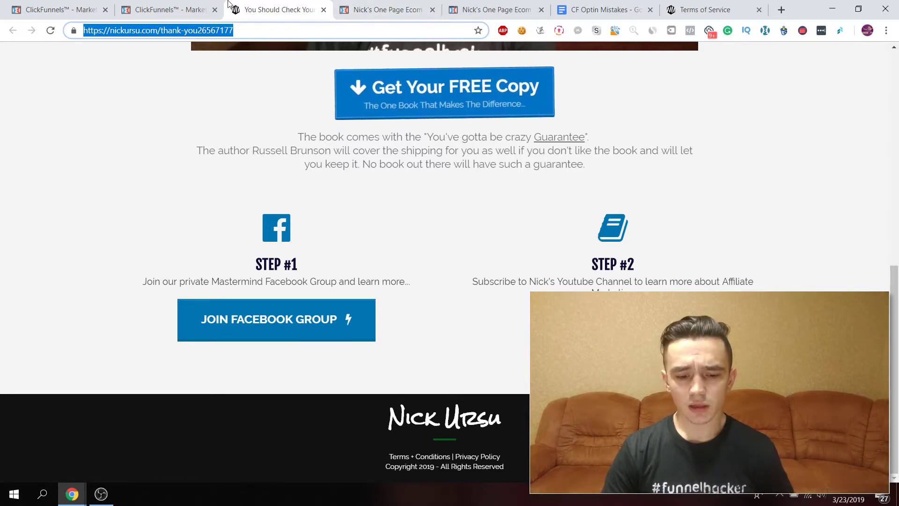
click(168, 9)
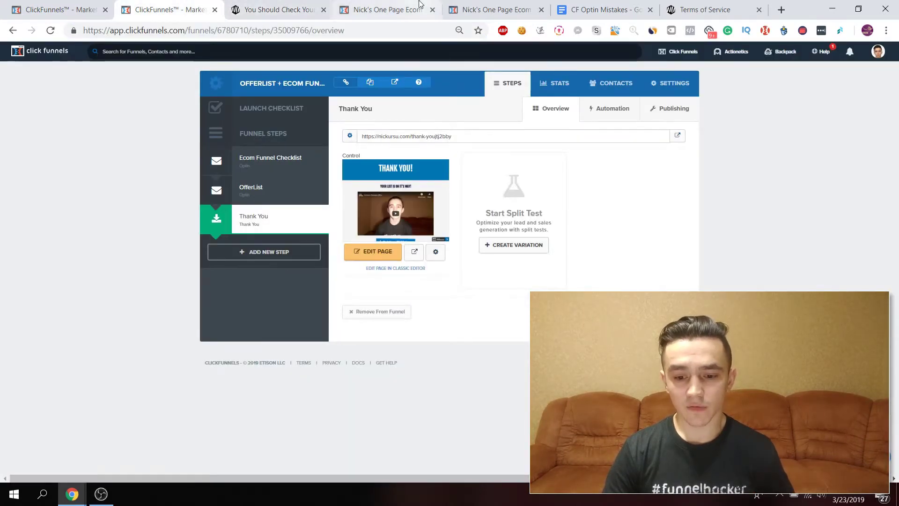
click(598, 4)
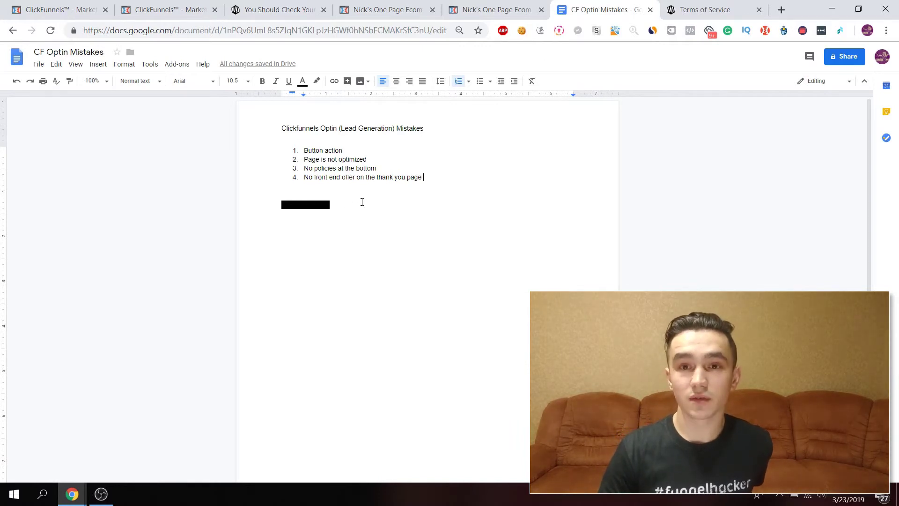
Step: Change the hidden line's highlight below the list to white, revealing 'Not getting help'
drag(362, 202, 281, 204)
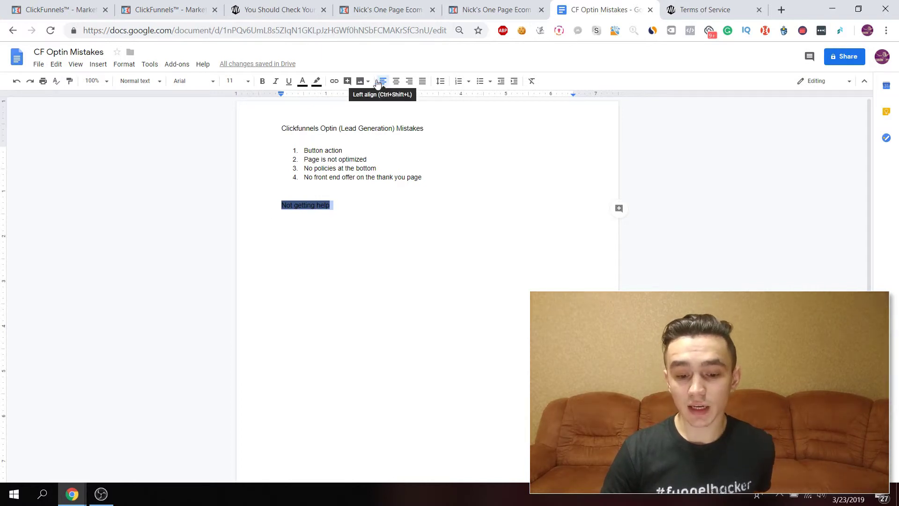
click(317, 82)
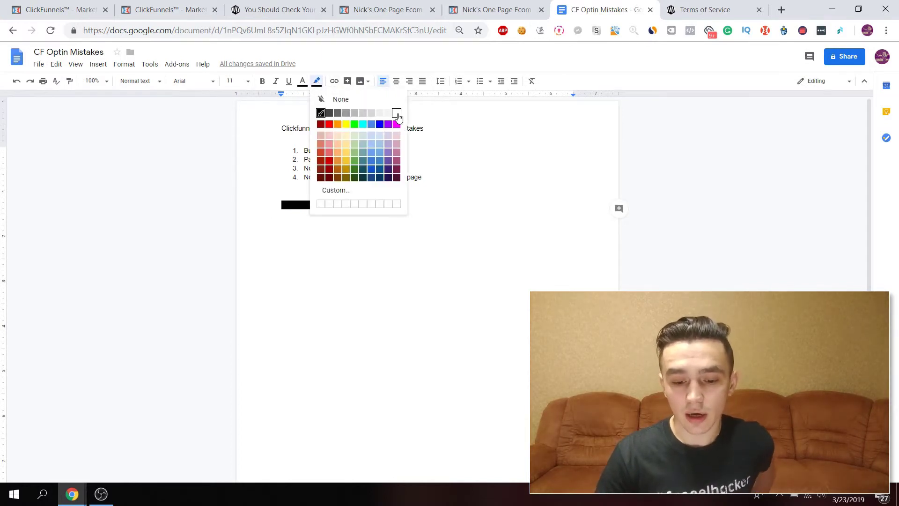
click(397, 113)
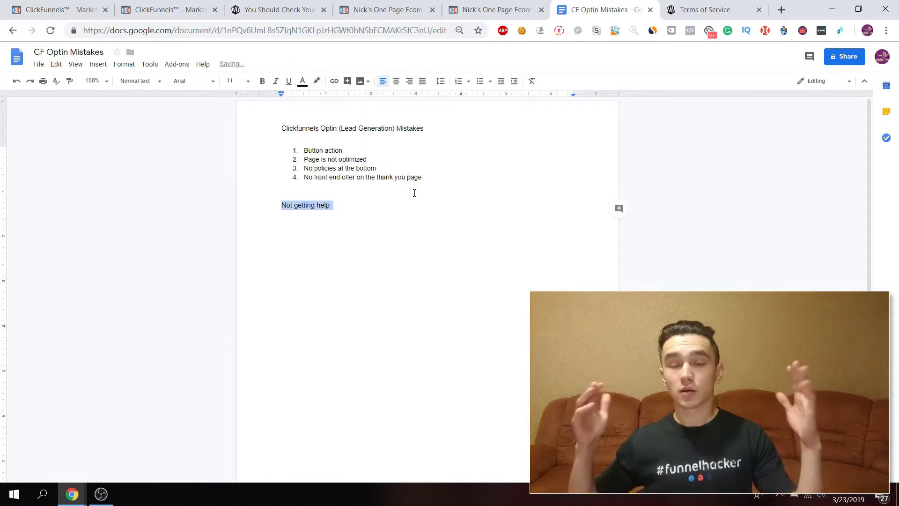